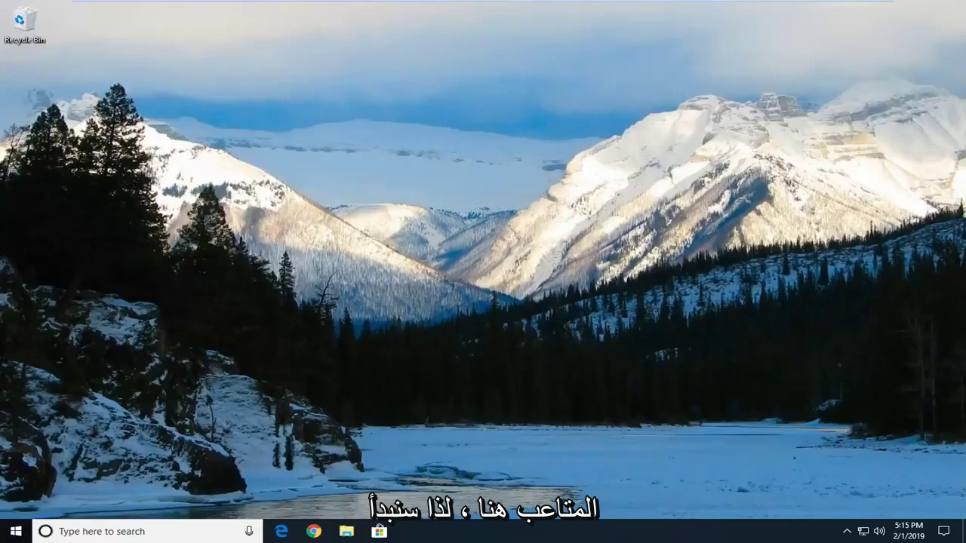
Step: Find and open Remote Desktop Connection, and expand its full set of connection options
left_click(13, 534)
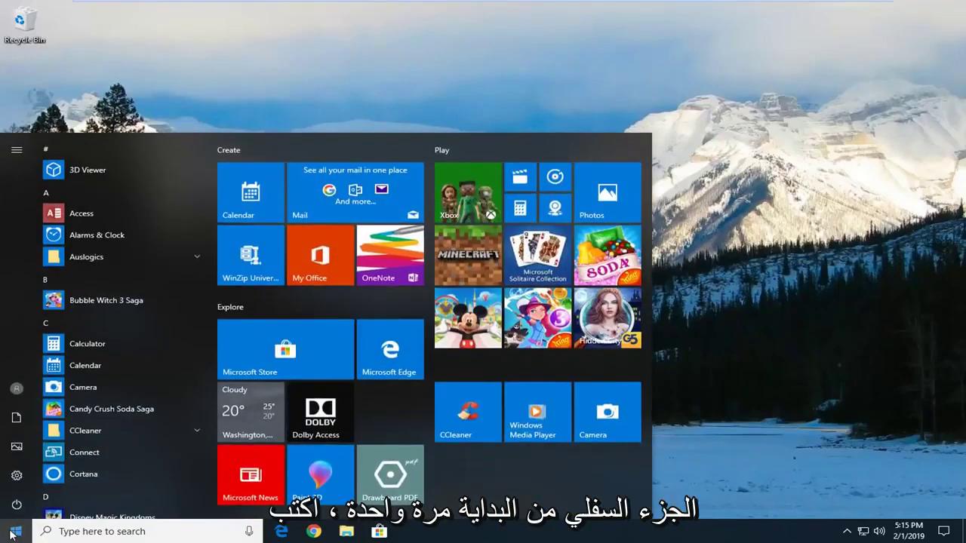
type("remot")
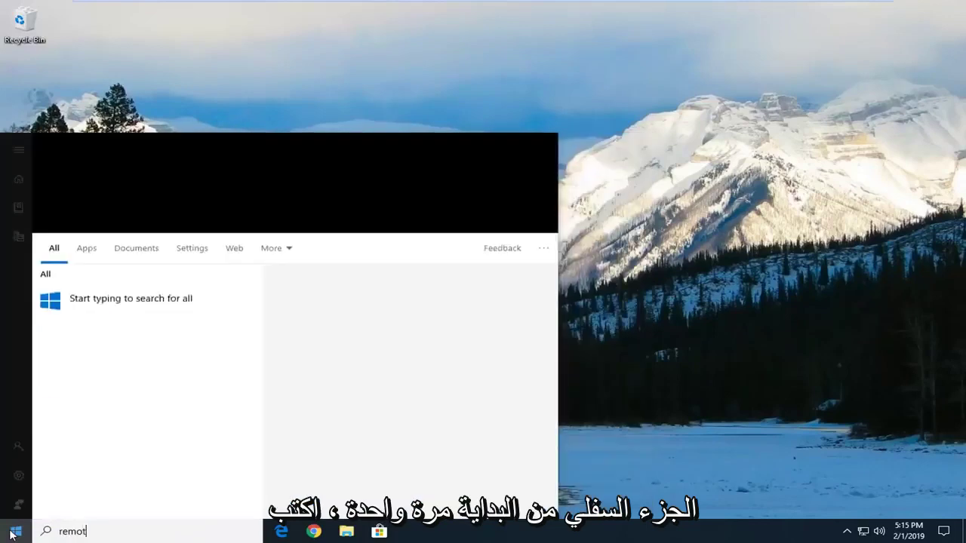
type("e desktop c")
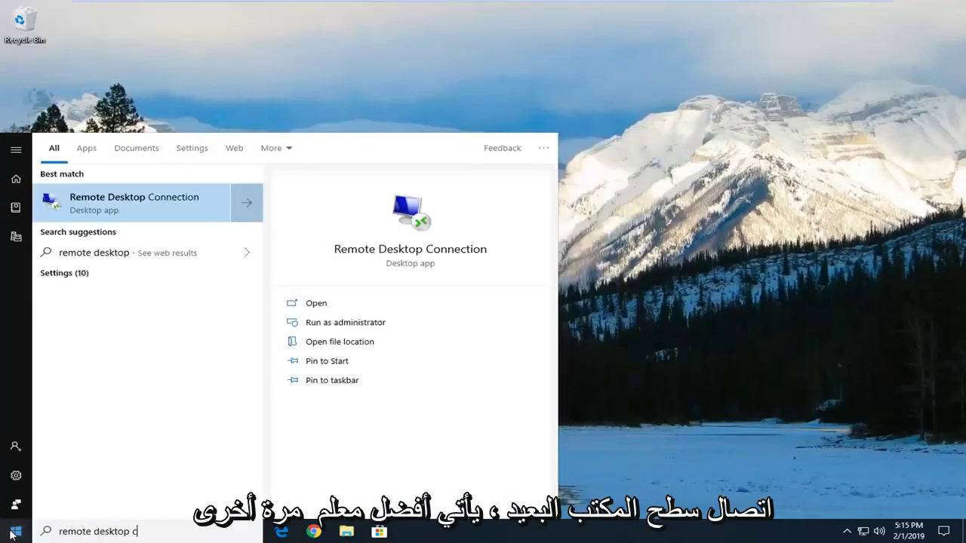
type("onnection")
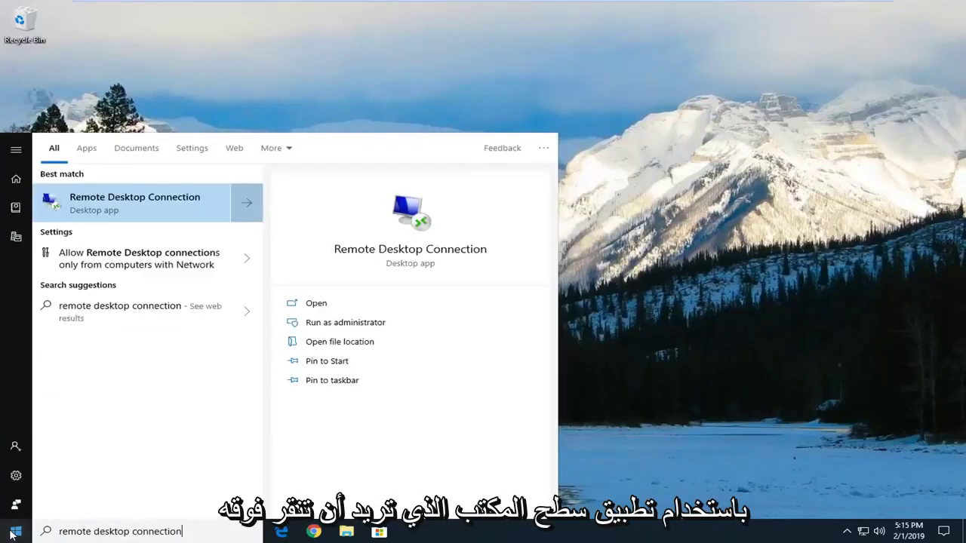
left_click(86, 205)
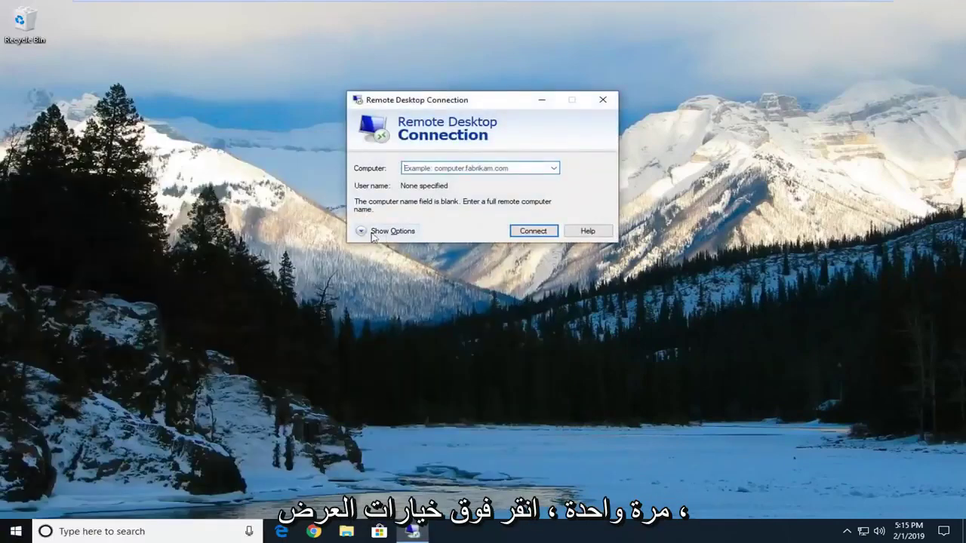
left_click(391, 236)
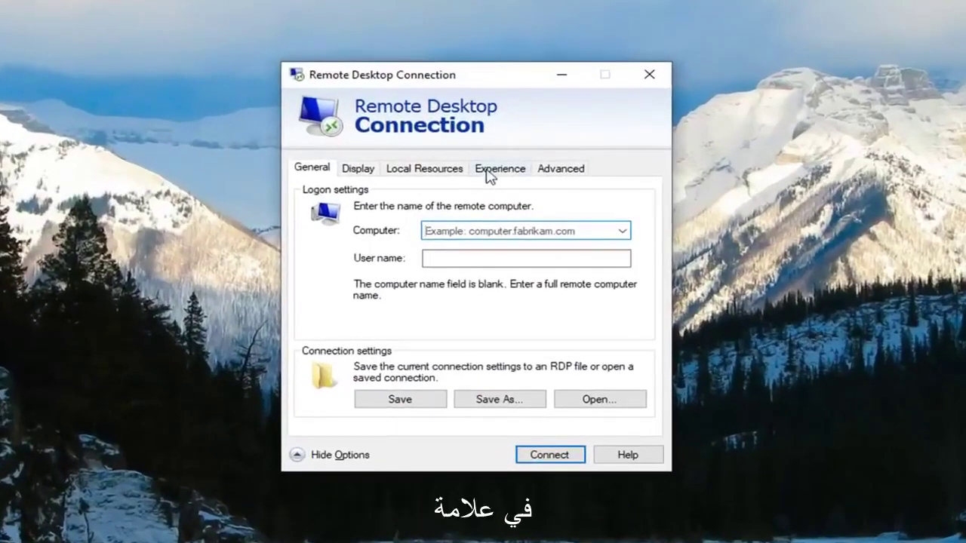
Step: In the Experience settings, make sure "Reconnect if the connection is dropped" is enabled
left_click(496, 165)
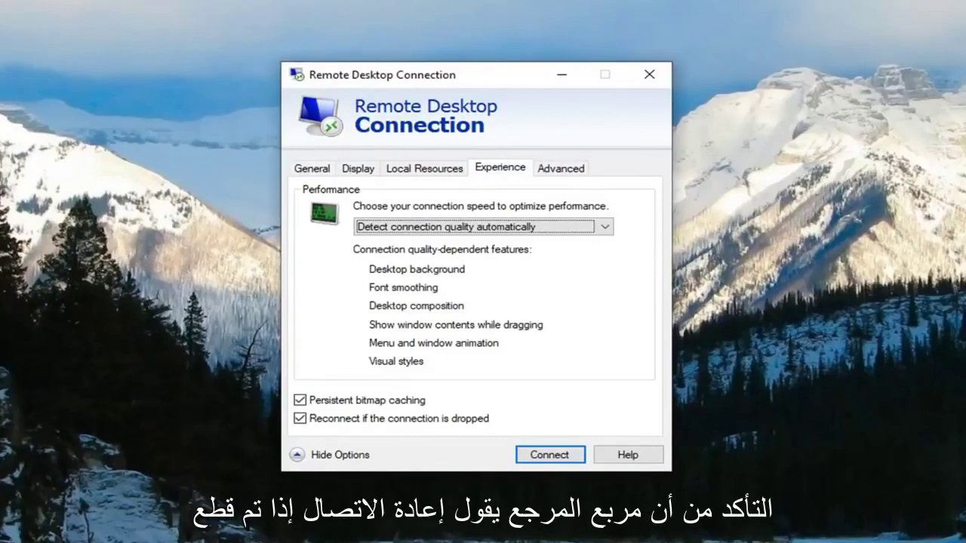
left_click(346, 422)
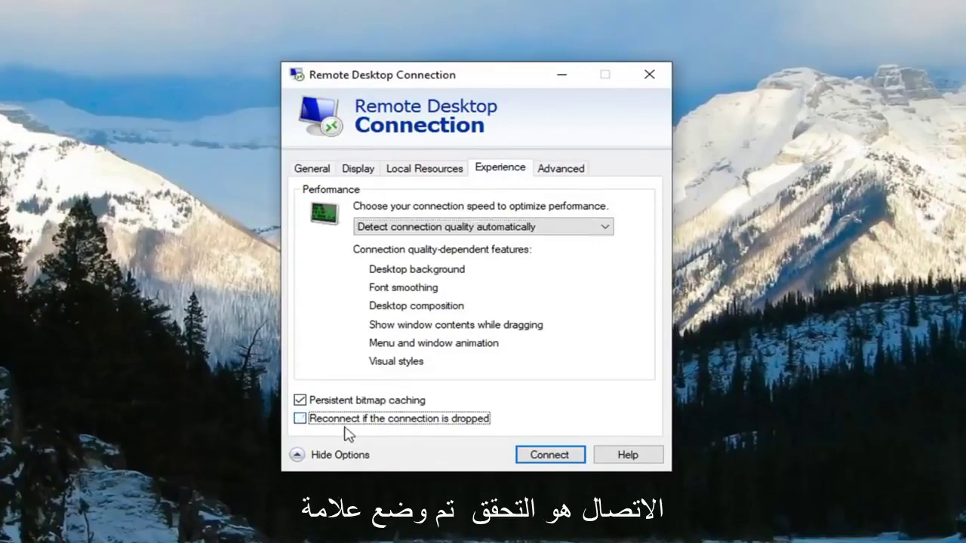
left_click(340, 425)
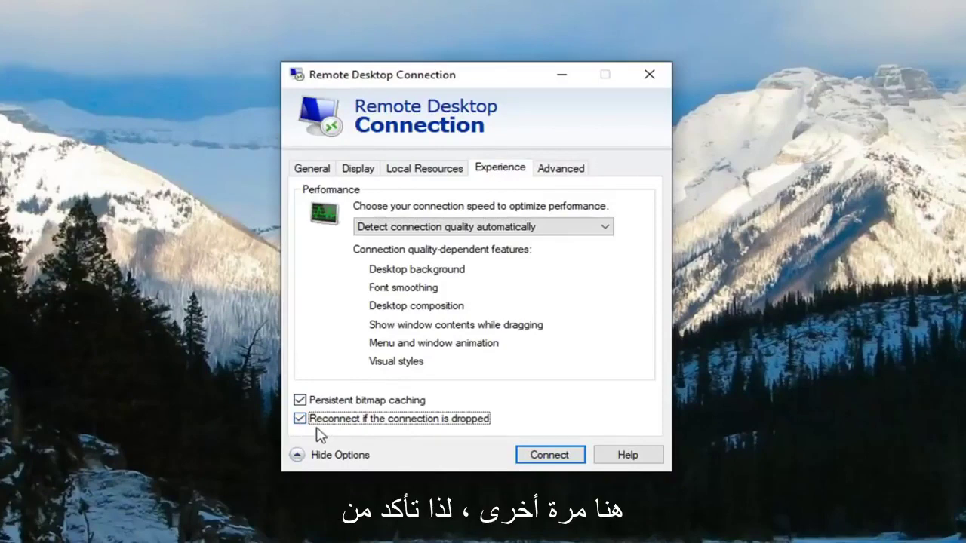
Step: Try to connect with the computer name left blank, and revisit the General and Experience settings
left_click(526, 460)
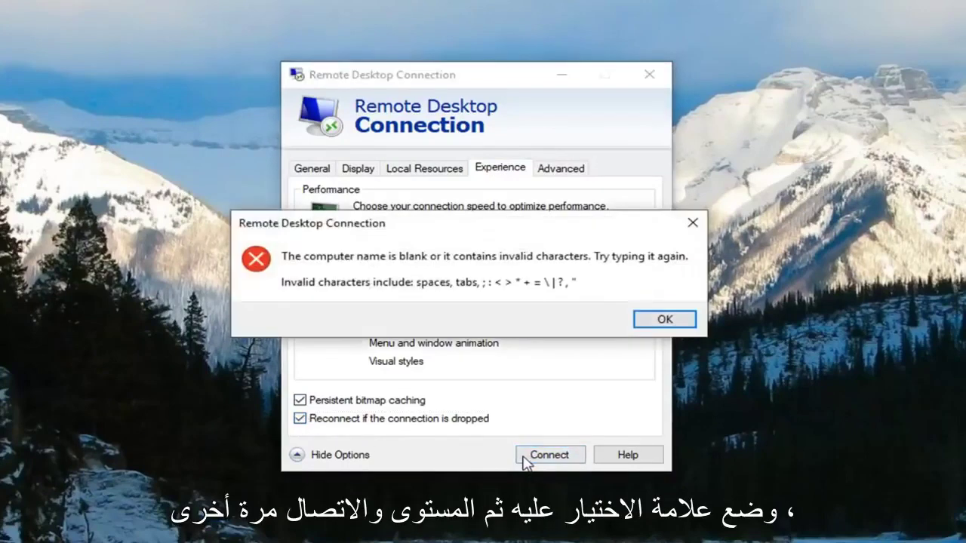
left_click(664, 319)
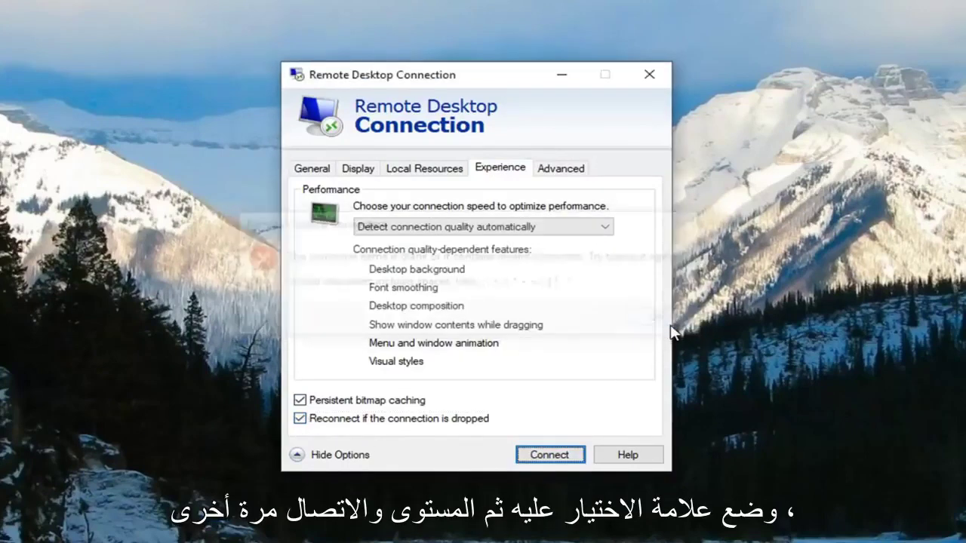
left_click(329, 167)
left_click(500, 168)
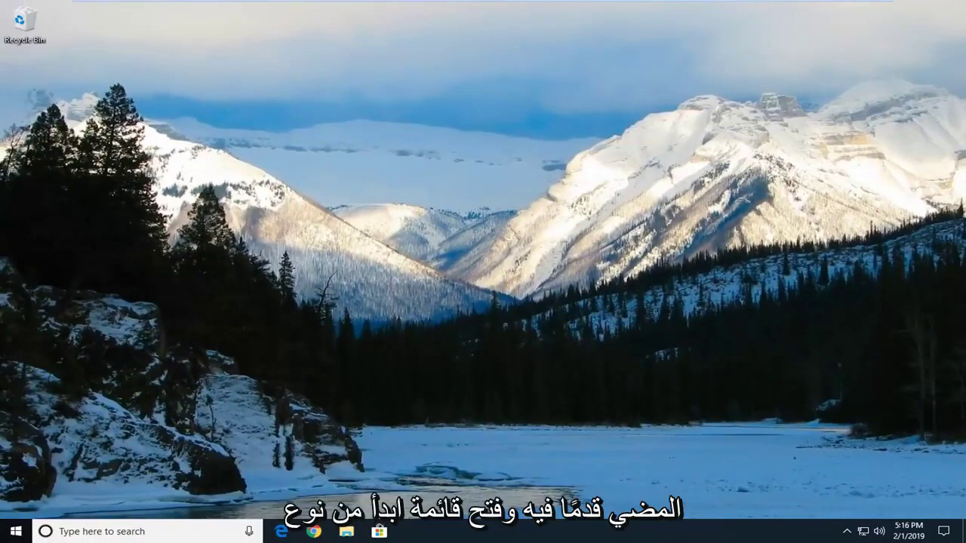
Step: Search Windows for "group policy" and open the Local Group Policy Editor
left_click(6, 534)
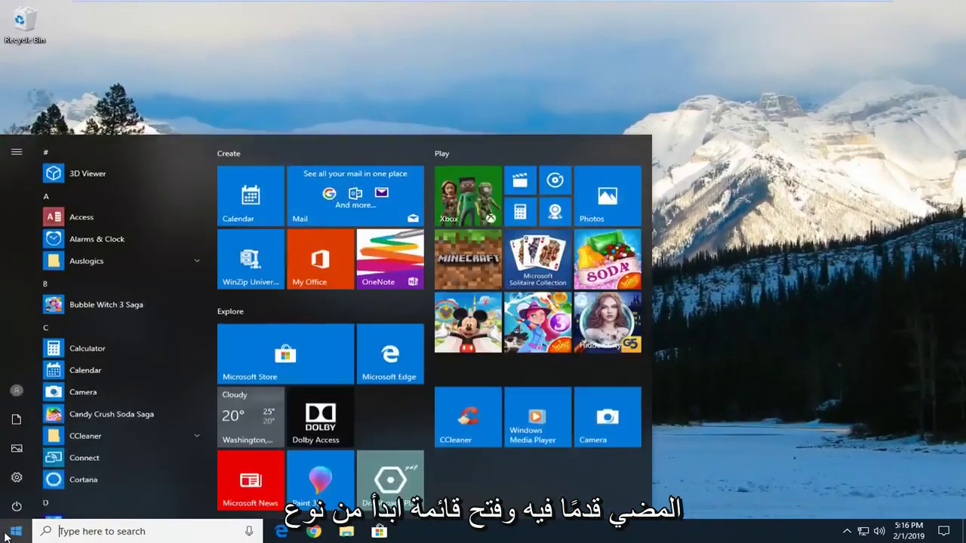
type("group policy")
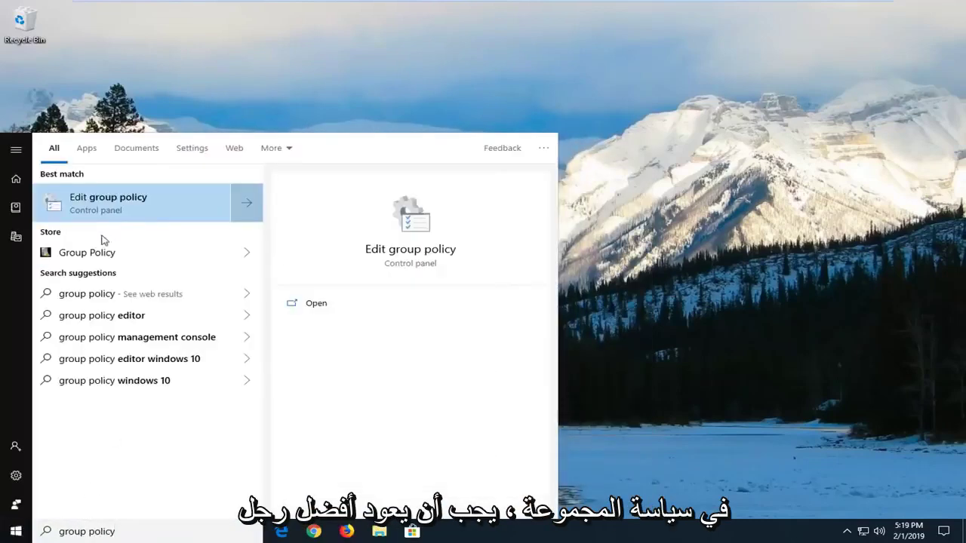
left_click(97, 204)
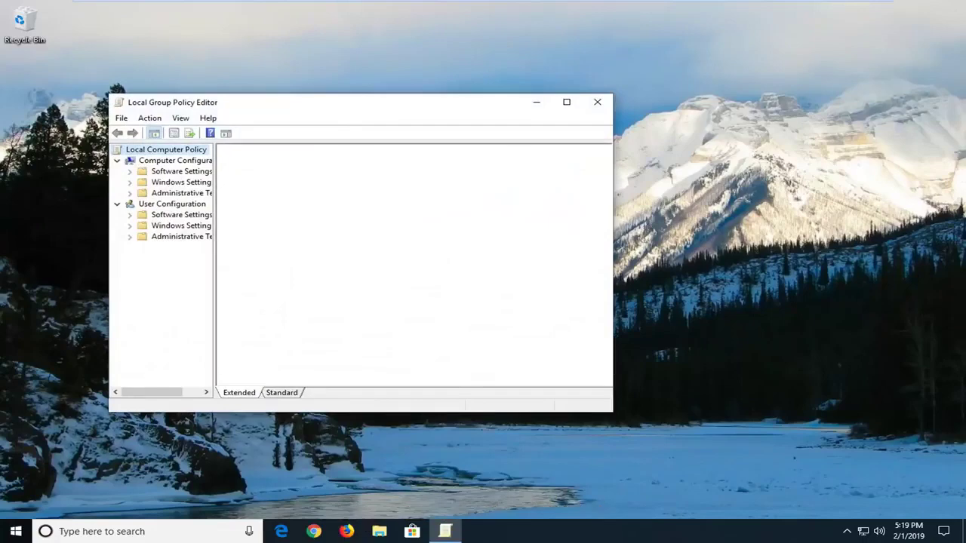
Step: Reposition and enlarge the Local Group Policy Editor window, and widen its policy tree to show the full folder names
left_click_drag(328, 113, 416, 68)
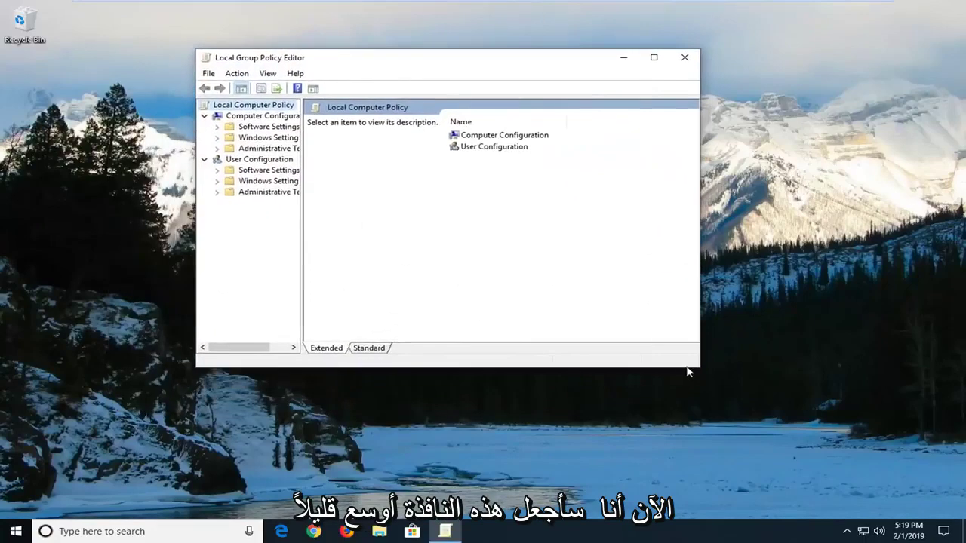
left_click_drag(698, 368, 835, 427)
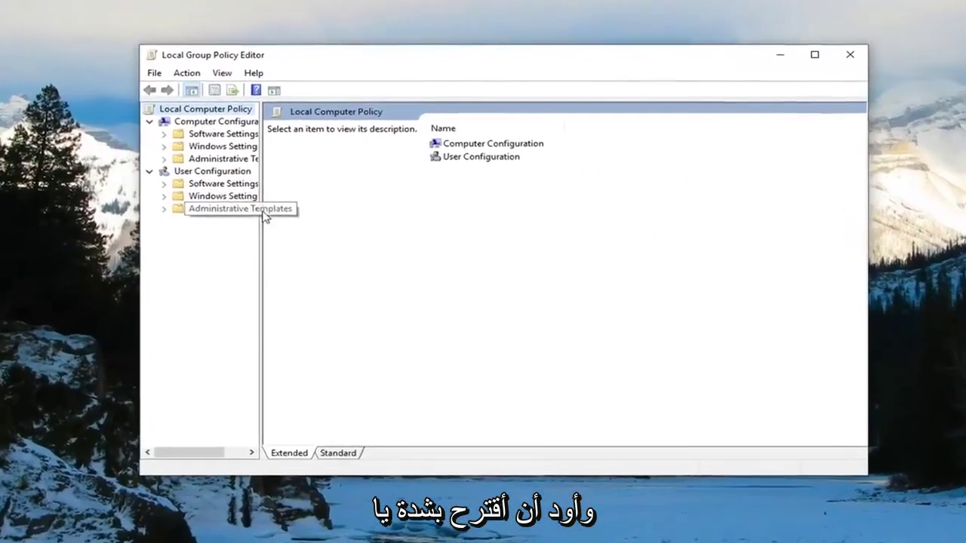
left_click_drag(249, 227, 393, 235)
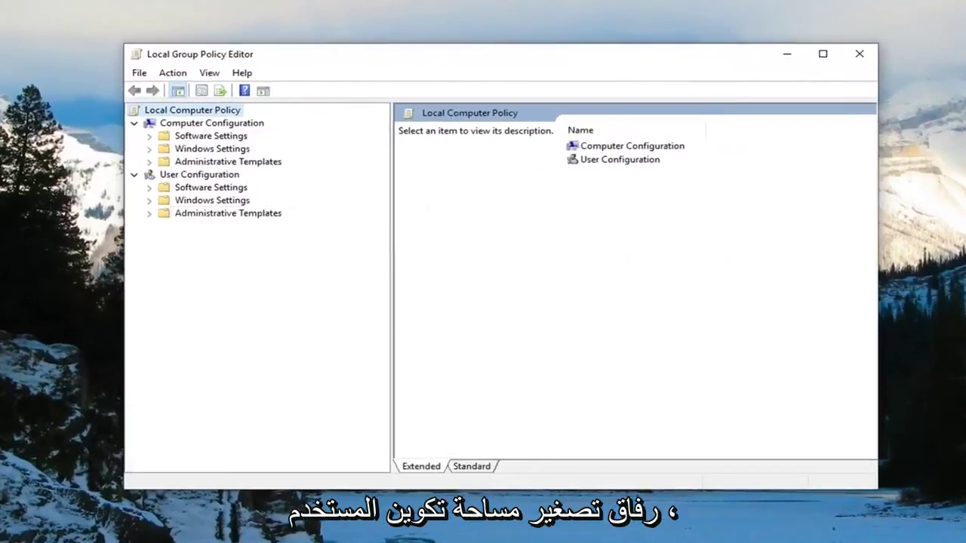
Step: Collapse the User Configuration branch of the policy tree
left_click(185, 177)
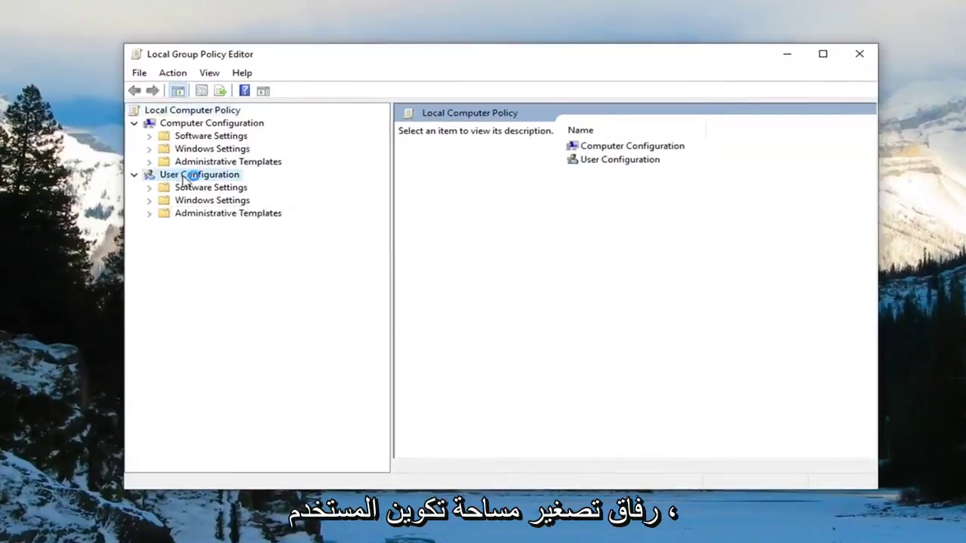
left_click(135, 175)
left_click(135, 176)
left_click(134, 176)
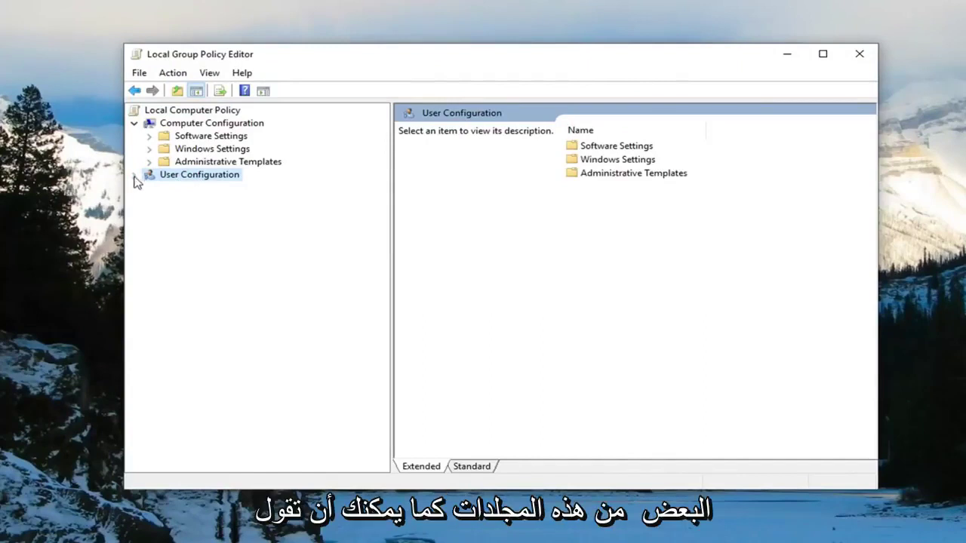
left_click(133, 175)
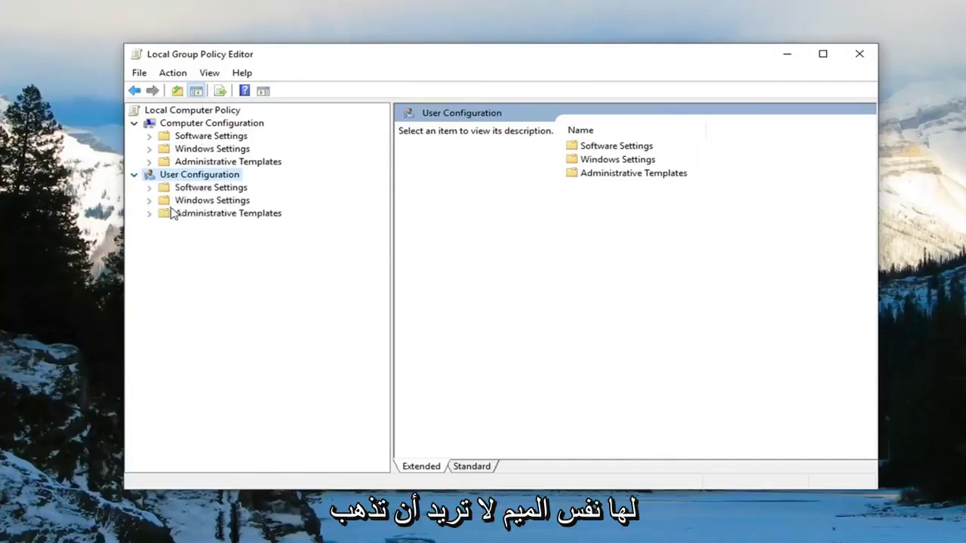
left_click(134, 175)
Step: Under Computer Configuration, expand Administrative Templates and its Windows Components folder
left_click(204, 125)
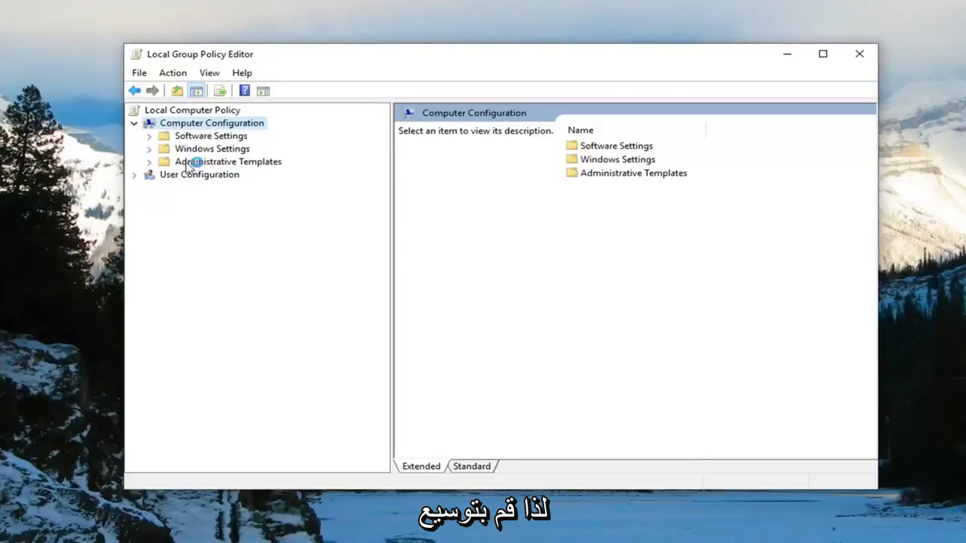
left_click(159, 164)
left_click(149, 163)
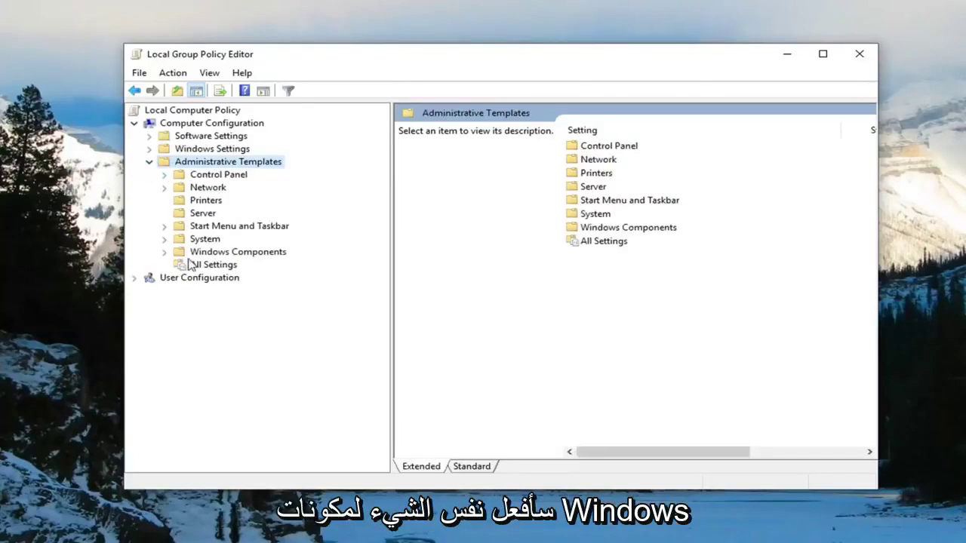
left_click(166, 253)
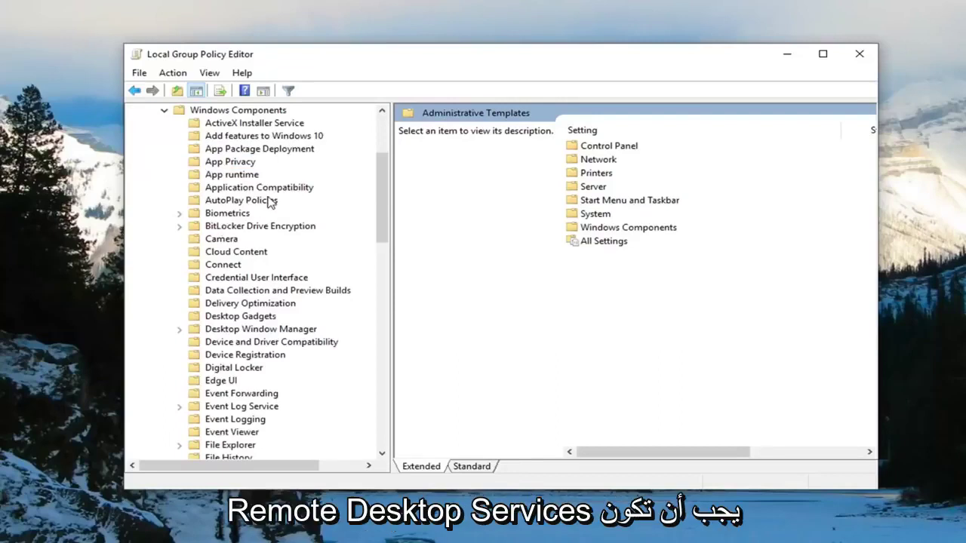
Step: Within Windows Components, expand Remote Desktop Services and Remote Desktop Session Host, and open the Security folder
scroll(270, 202, "down", 12)
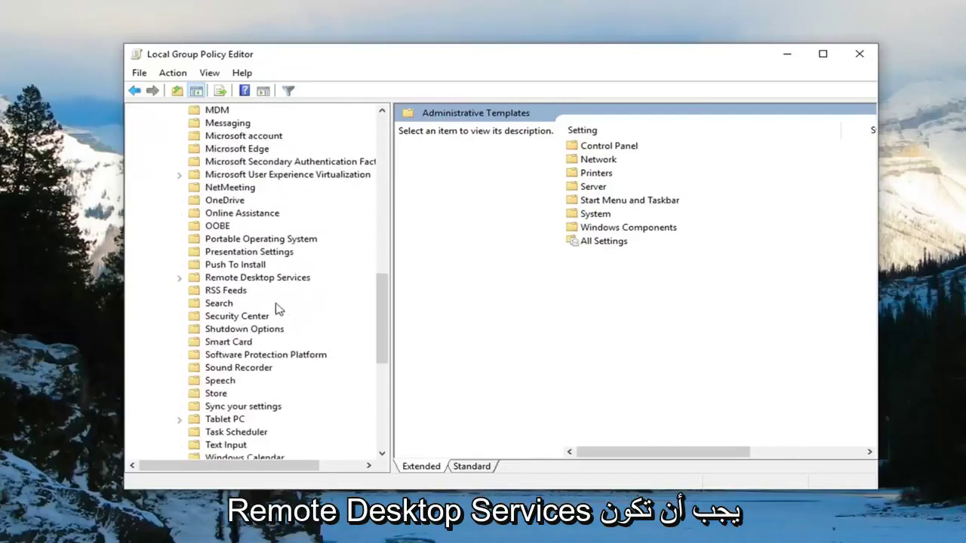
left_click(236, 279)
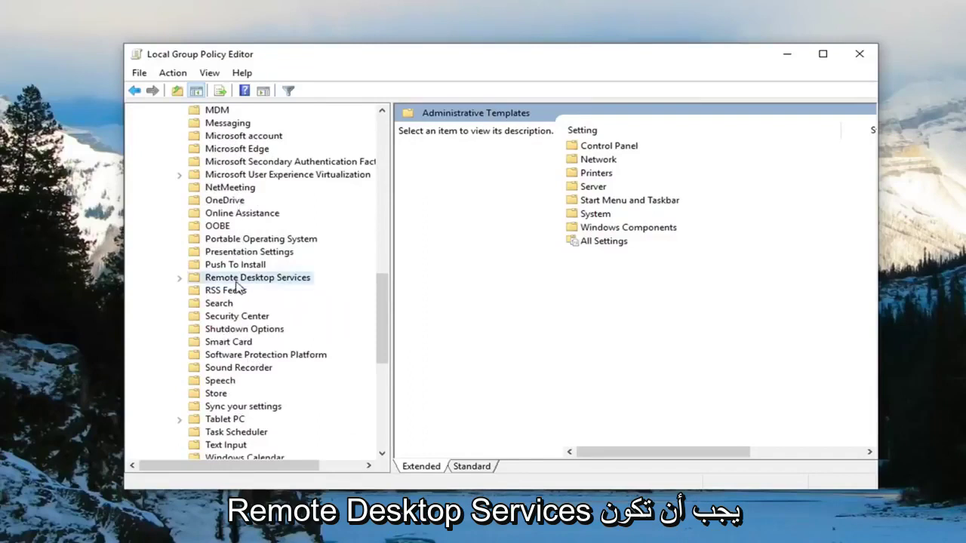
left_click(181, 279)
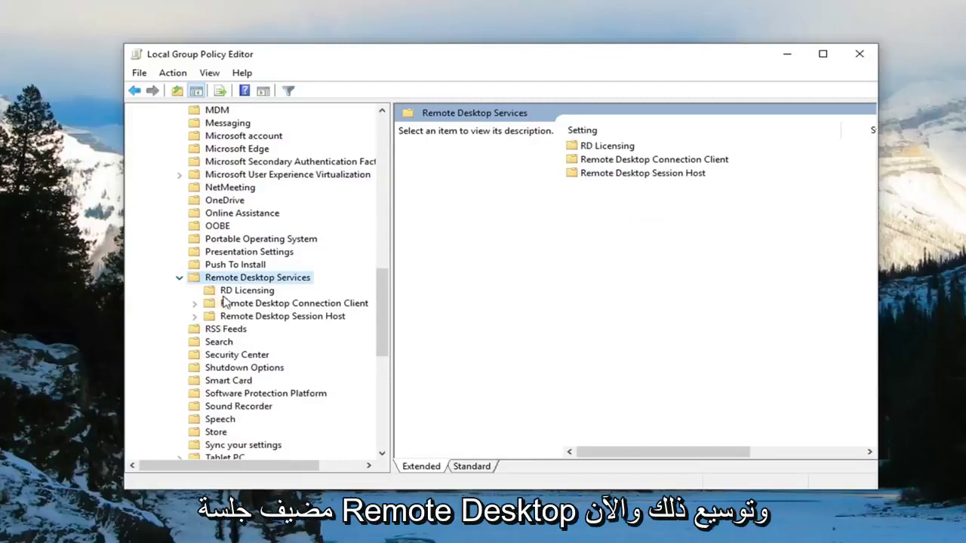
left_click(245, 317)
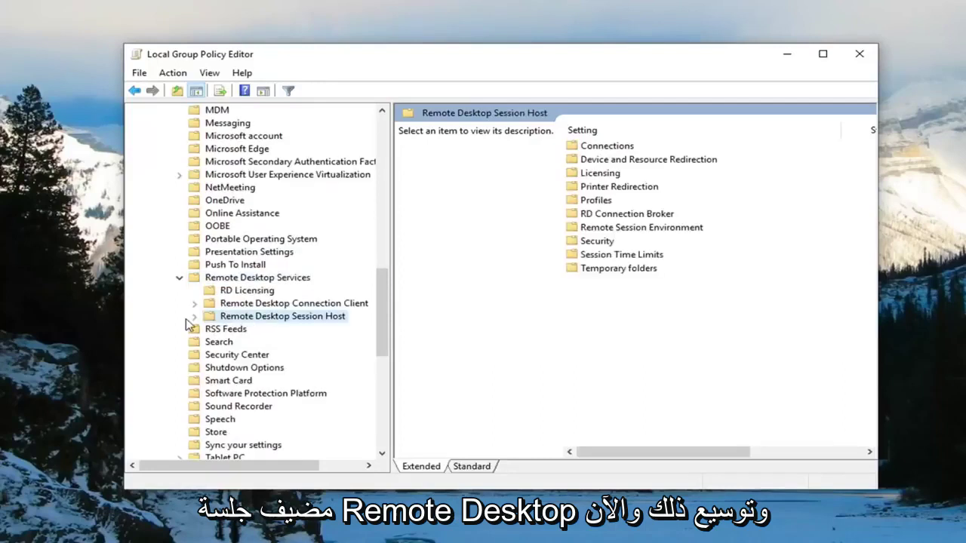
left_click(194, 317)
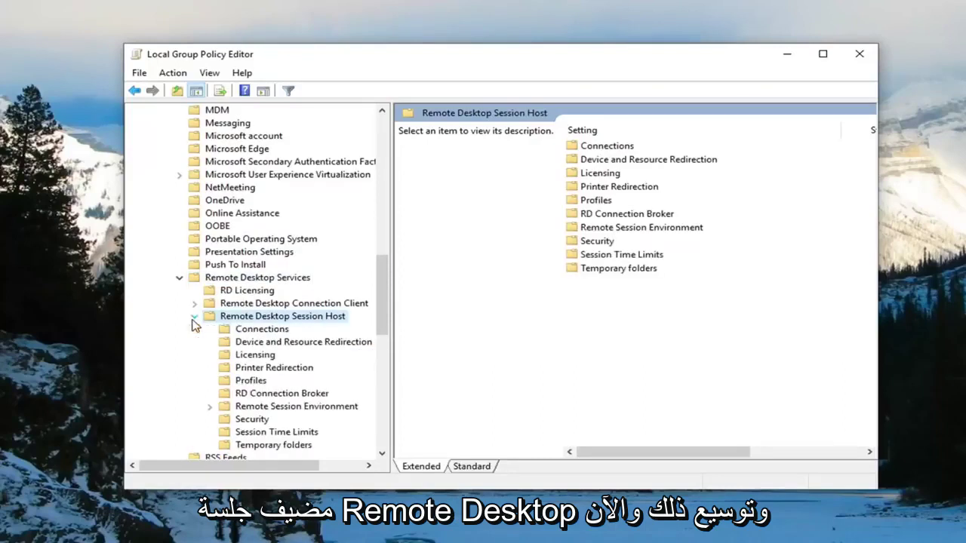
left_click(248, 423)
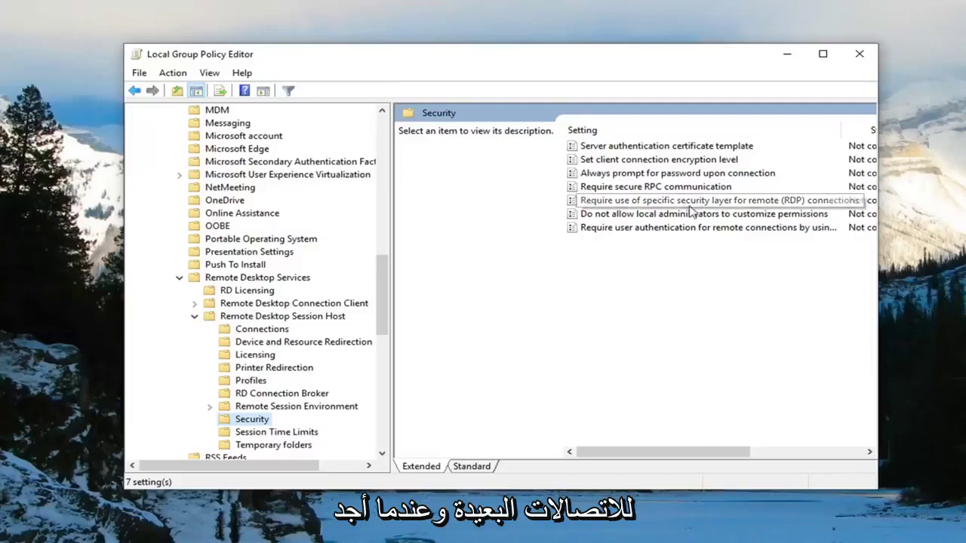
Step: Enlarge the editor window and open the "Require use of specific security layer for remote (RDP) connections" policy for editing
left_click(588, 201)
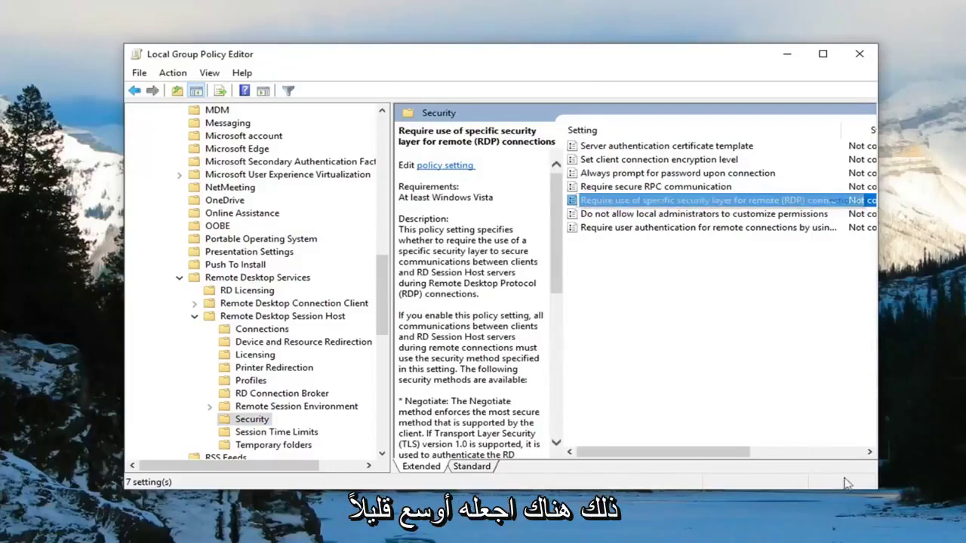
left_click_drag(877, 490, 962, 529)
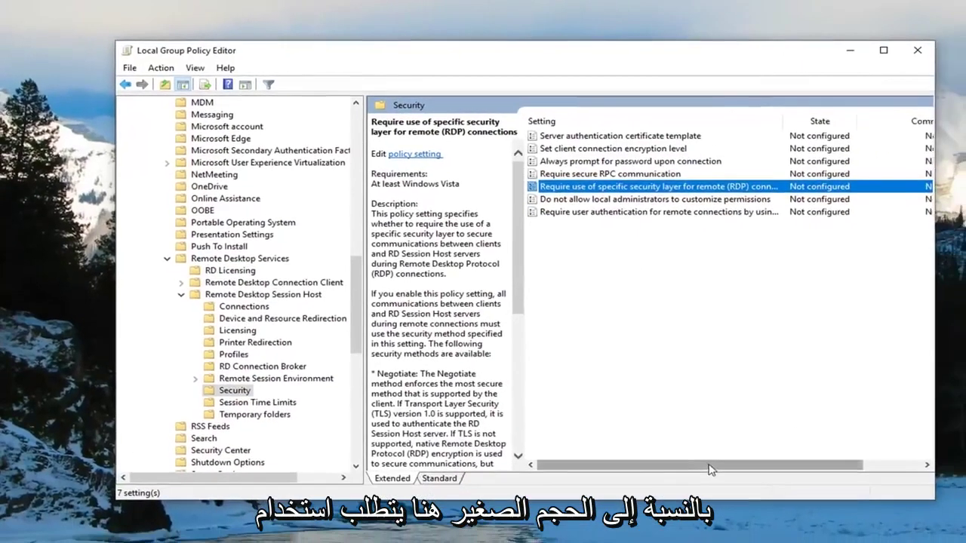
left_click_drag(709, 465, 729, 465)
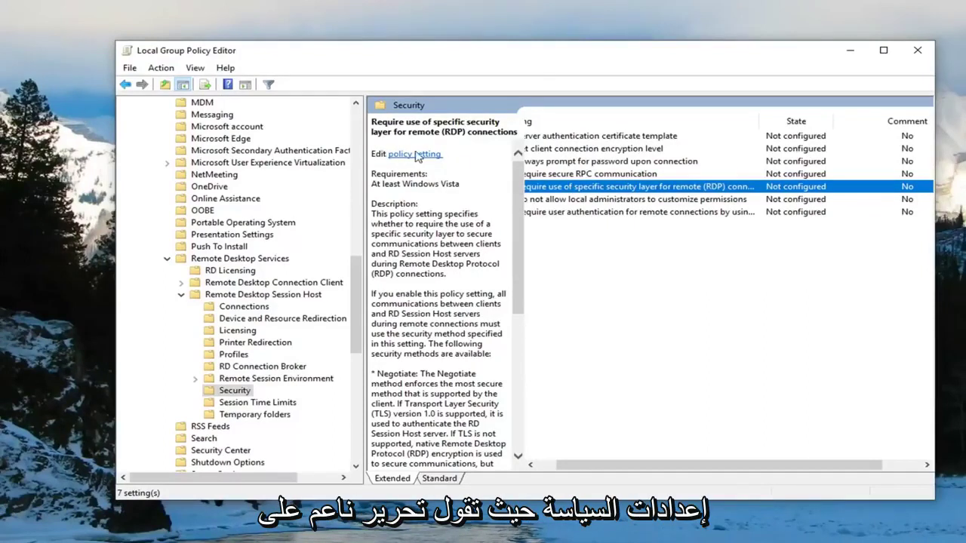
double_click(593, 187)
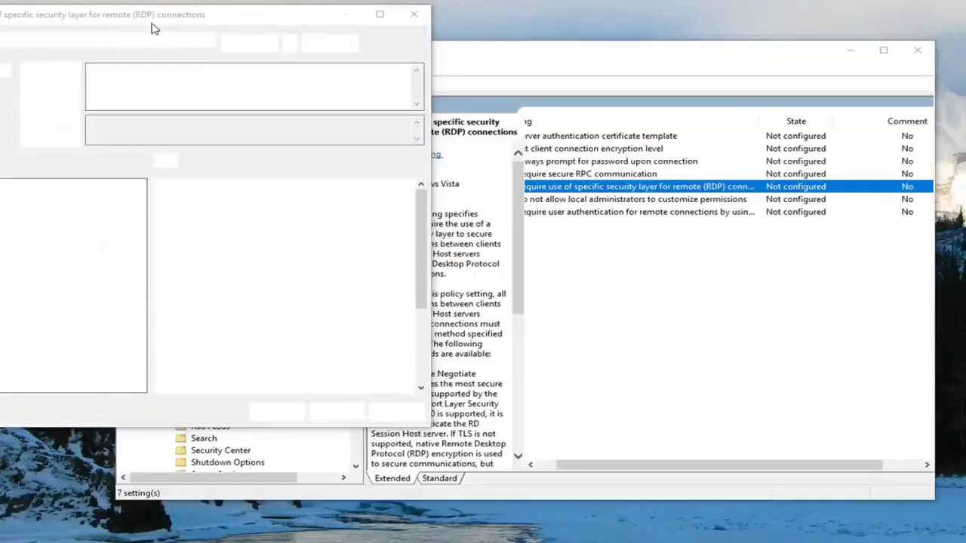
mouse_move(153, 23)
left_mouse_down()
mouse_move(370, 28)
mouse_move(452, 68)
left_mouse_up()
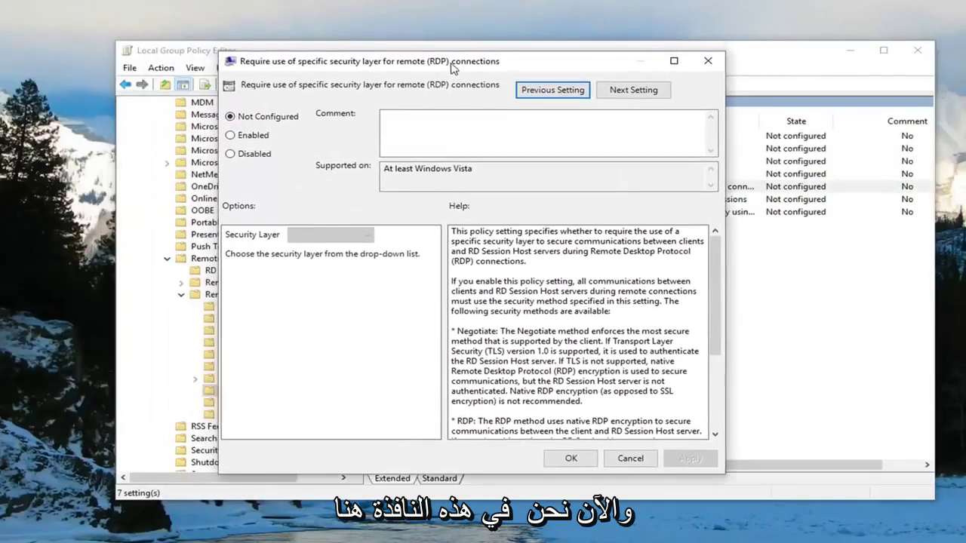
Step: Enable the RDP security layer policy with Security Layer set to RDP, and apply the change
left_click(243, 142)
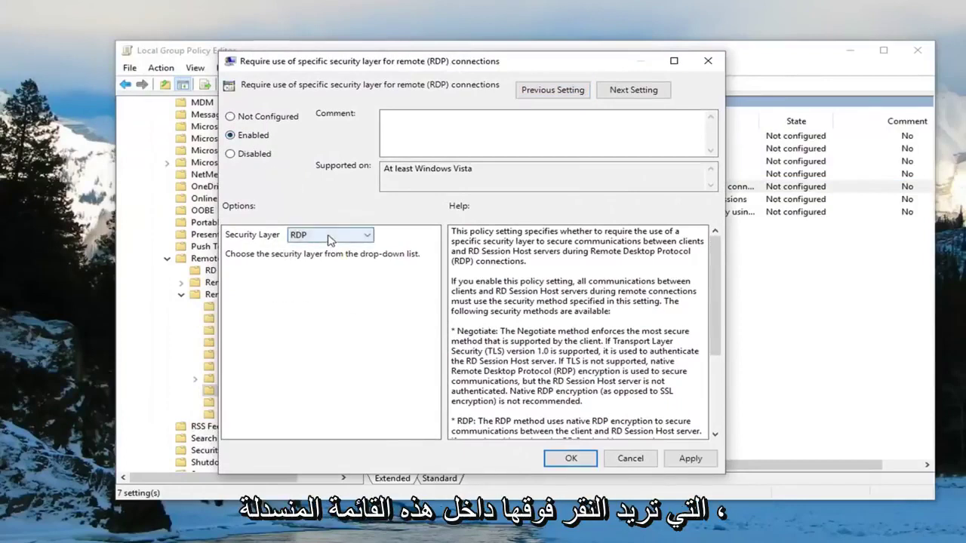
left_click(329, 236)
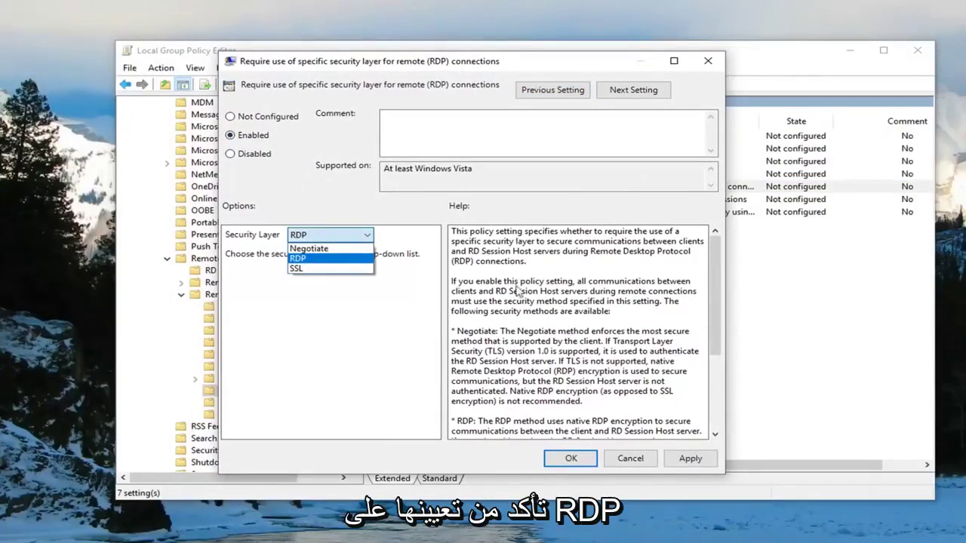
left_click(296, 259)
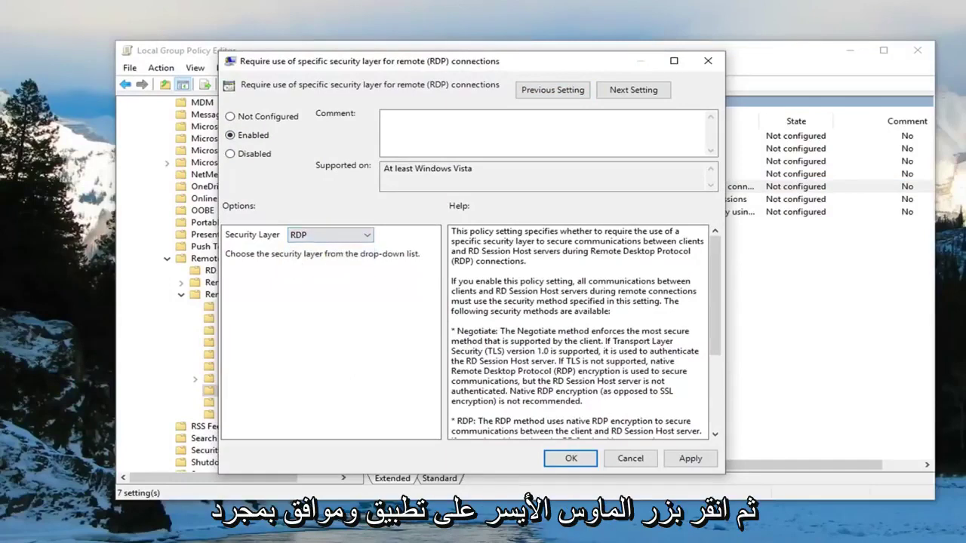
left_click(688, 459)
left_click(571, 458)
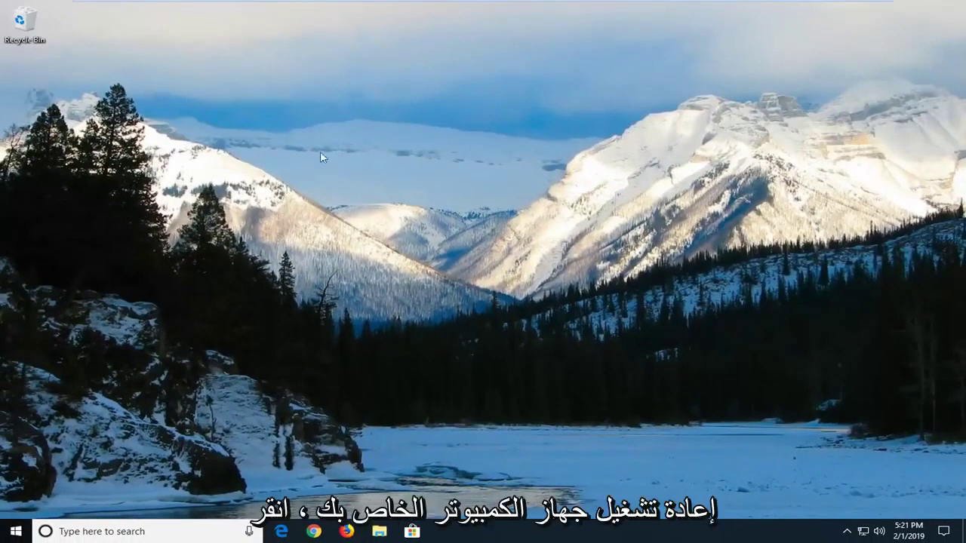
Step: Search Windows for "system" and open the System control panel page
left_click(15, 531)
type("s")
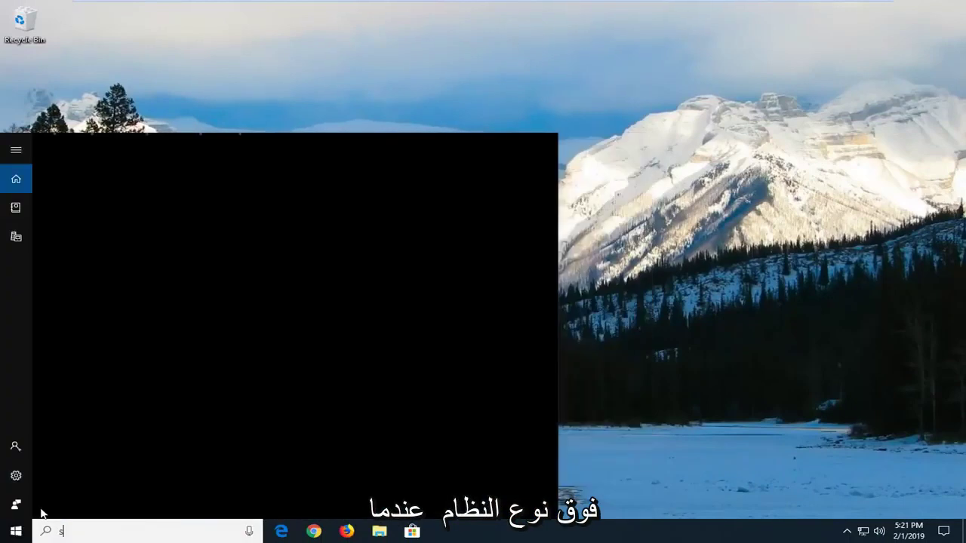
type("ystem")
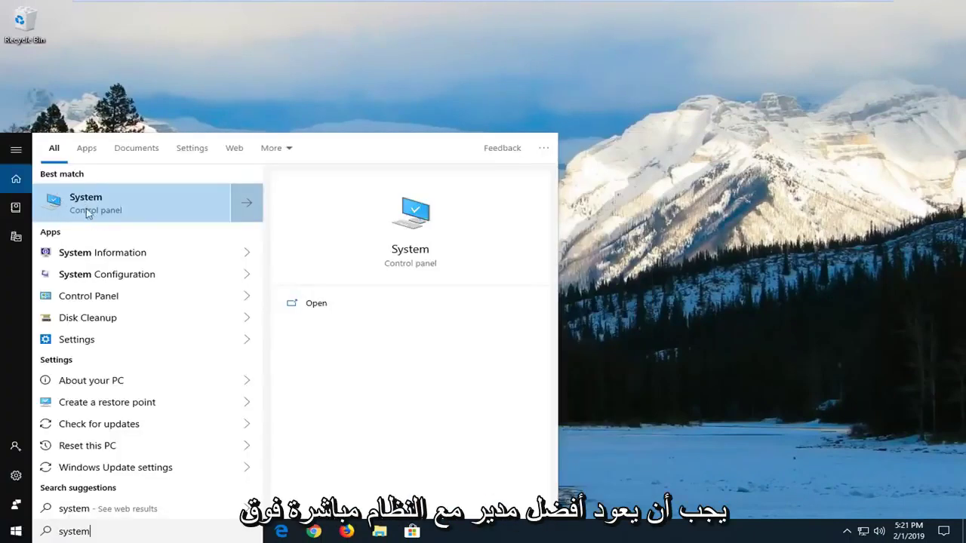
left_click(138, 217)
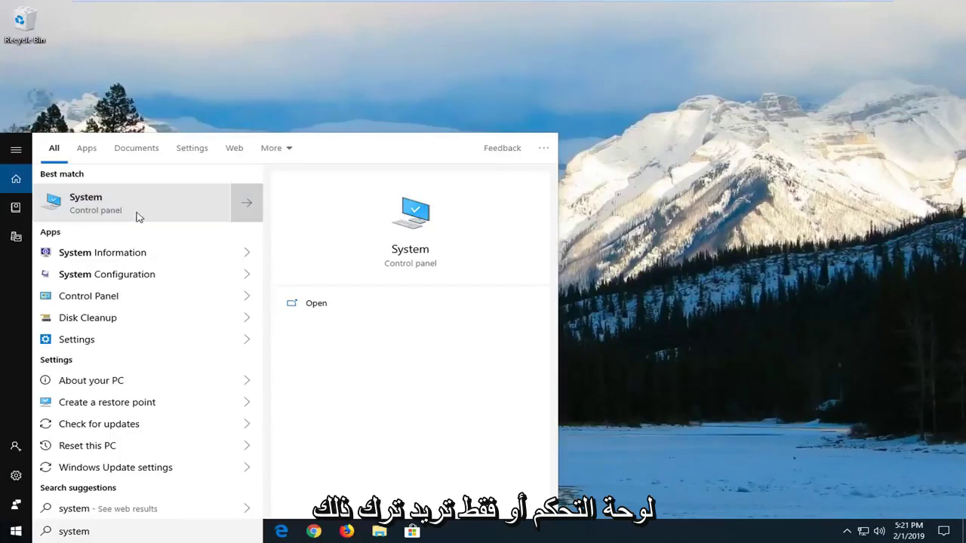
left_click(138, 216)
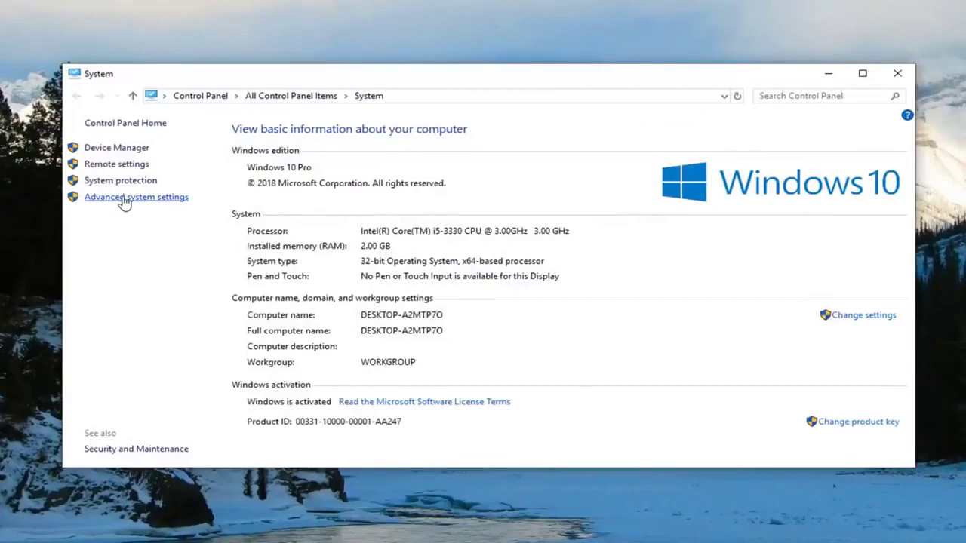
Step: In the Remote settings of System Properties, allow remote connections to this computer without requiring Network Level Authentication, and apply the change
left_click(124, 199)
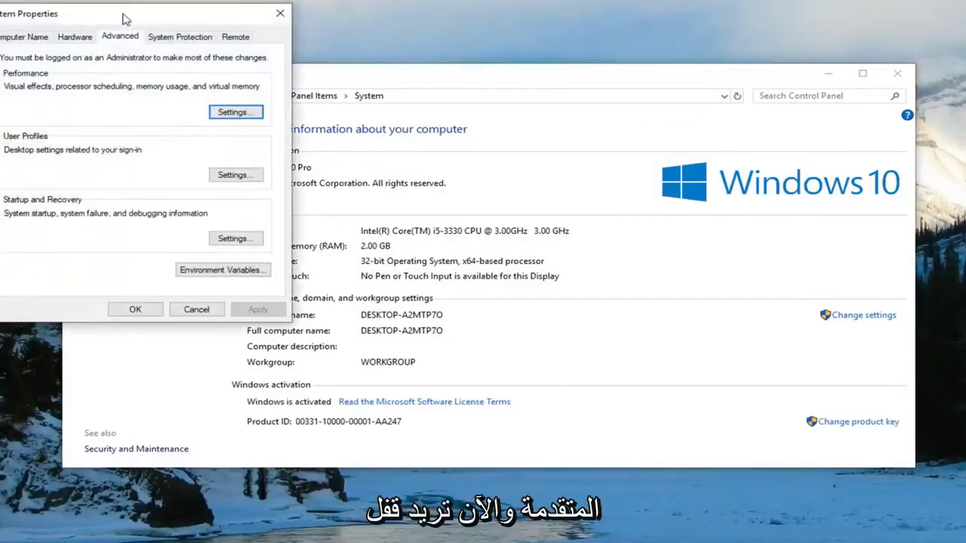
left_click_drag(123, 17, 460, 99)
left_click(568, 120)
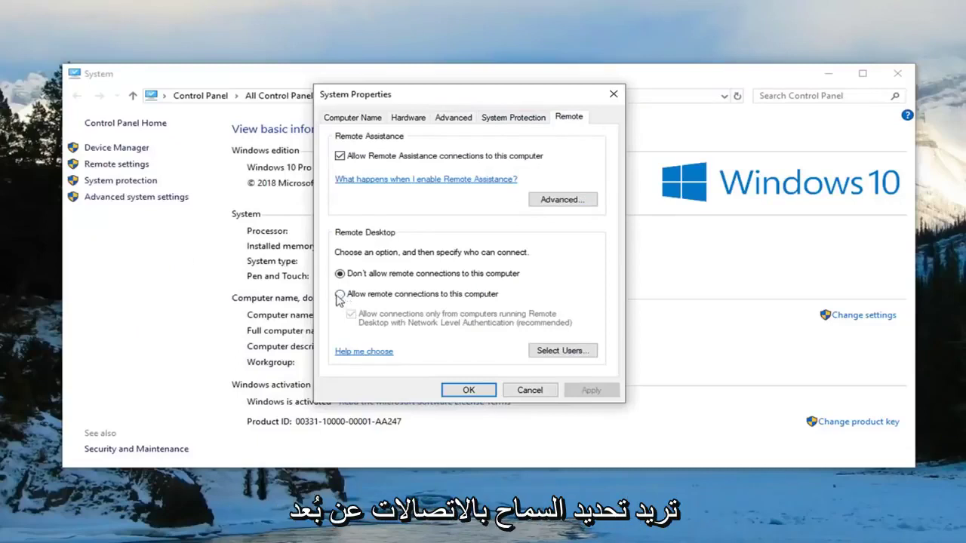
left_click(362, 295)
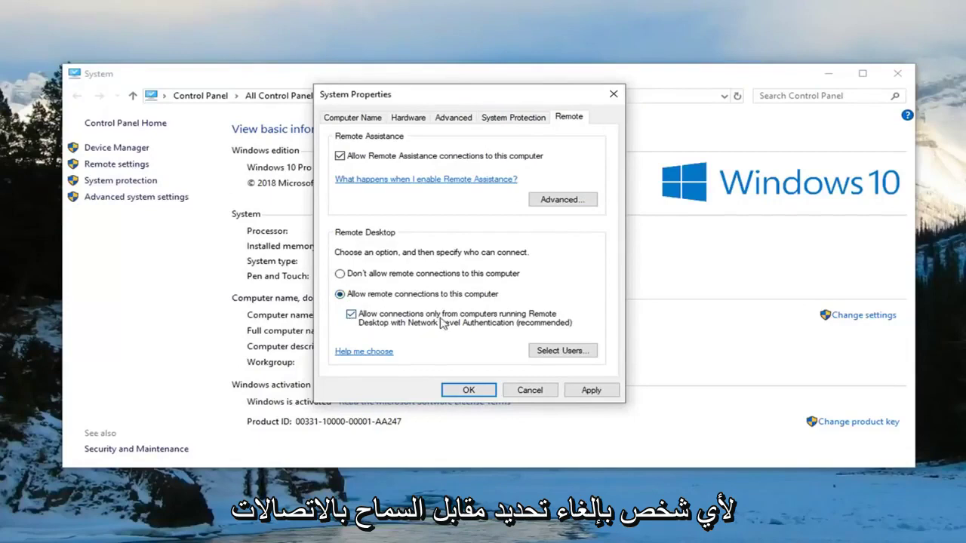
left_click(391, 322)
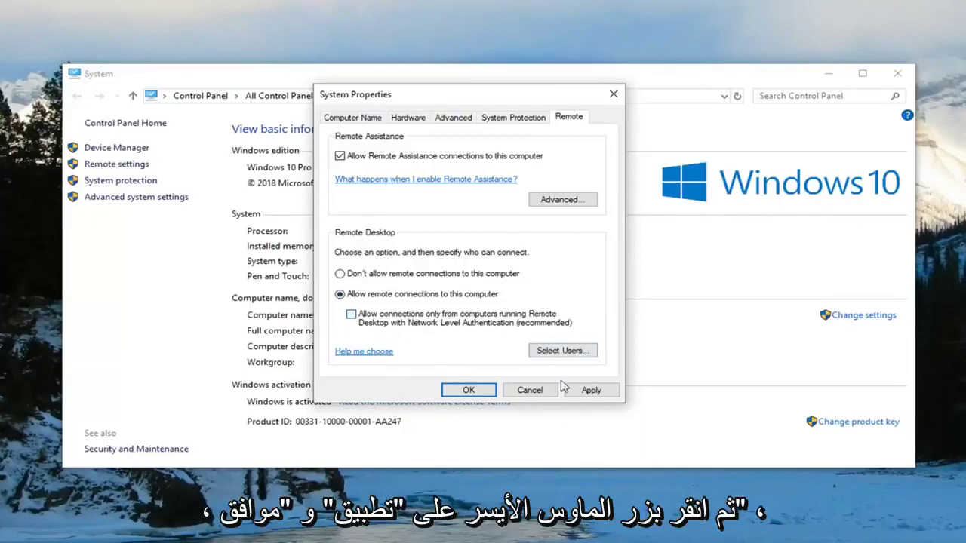
left_click(589, 391)
left_click(472, 393)
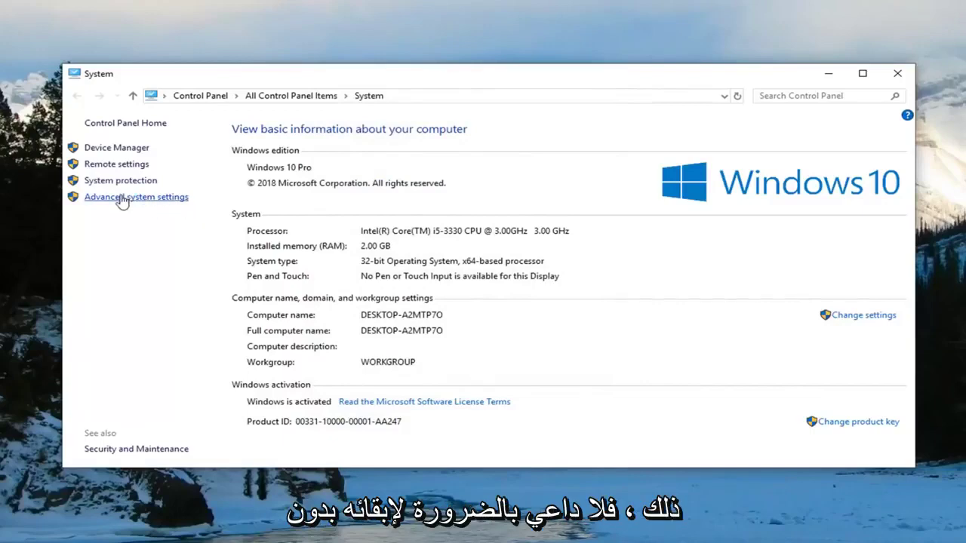
Step: Reopen the Remote settings in System Properties, restrict connections to computers running Remote Desktop with Network Level Authentication, and apply the change
left_click(122, 199)
left_click_drag(170, 30, 511, 112)
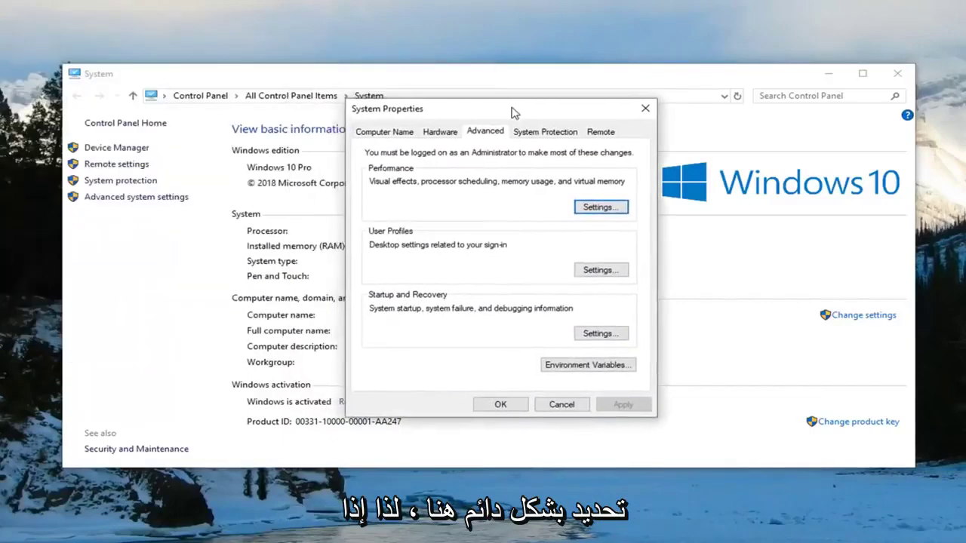
left_click(601, 131)
left_click(383, 329)
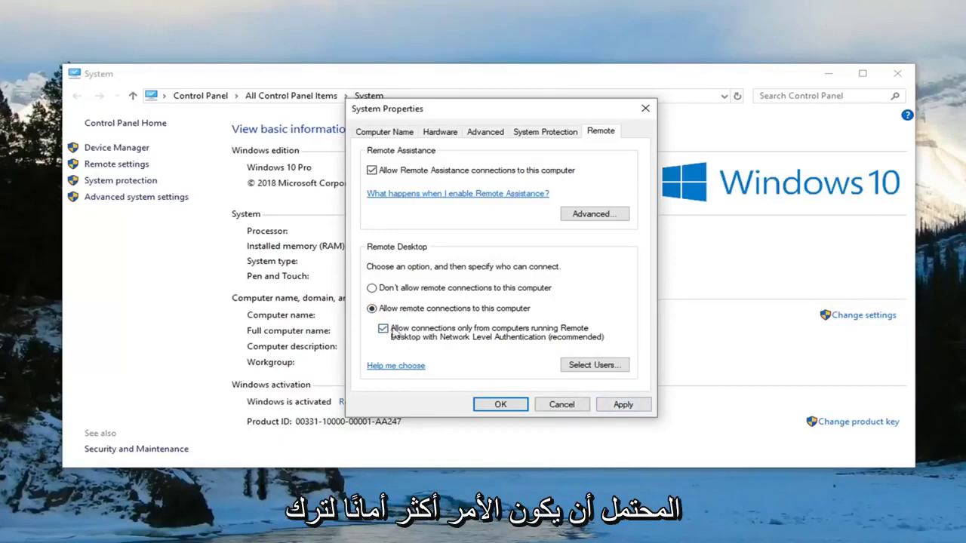
left_click(612, 405)
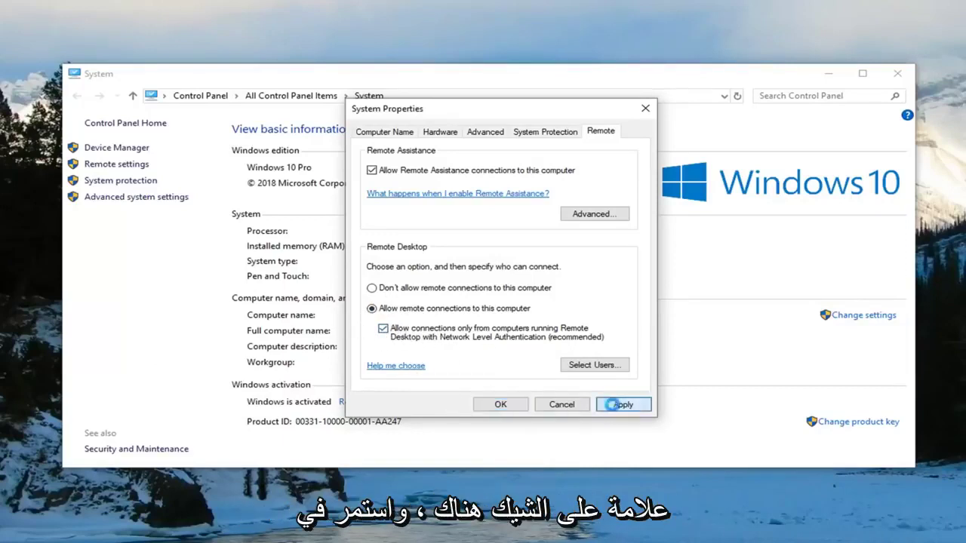
left_click(506, 404)
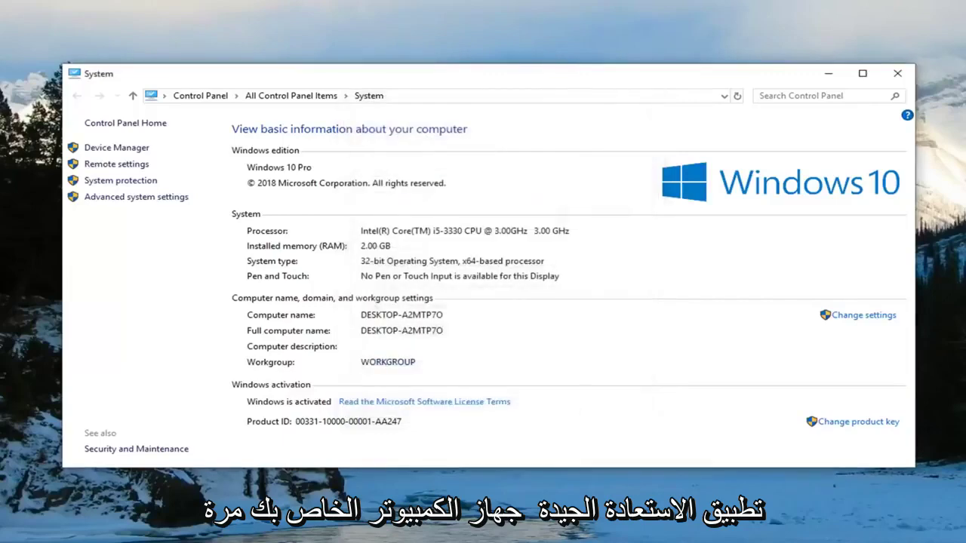